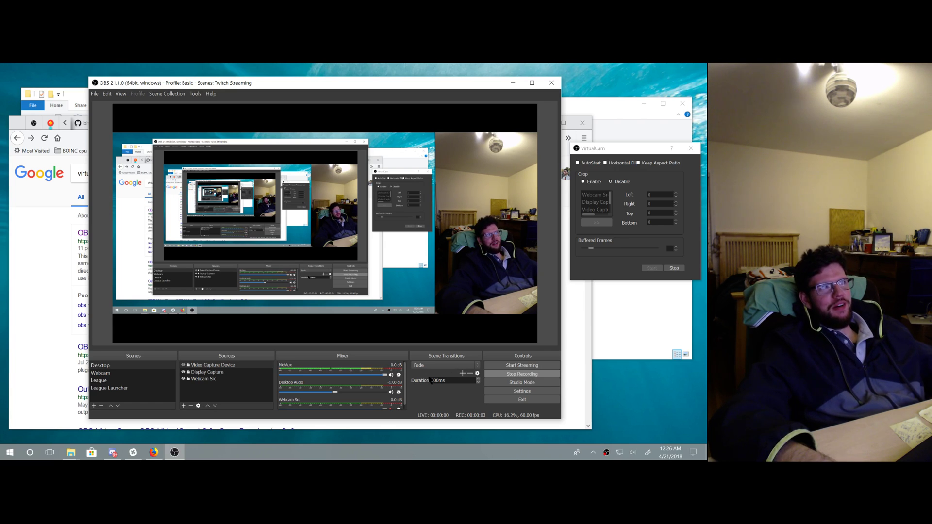
Select Video Capture Device and arrange the OBS and VirtualCam settings windows side by side.
left_click(227, 366)
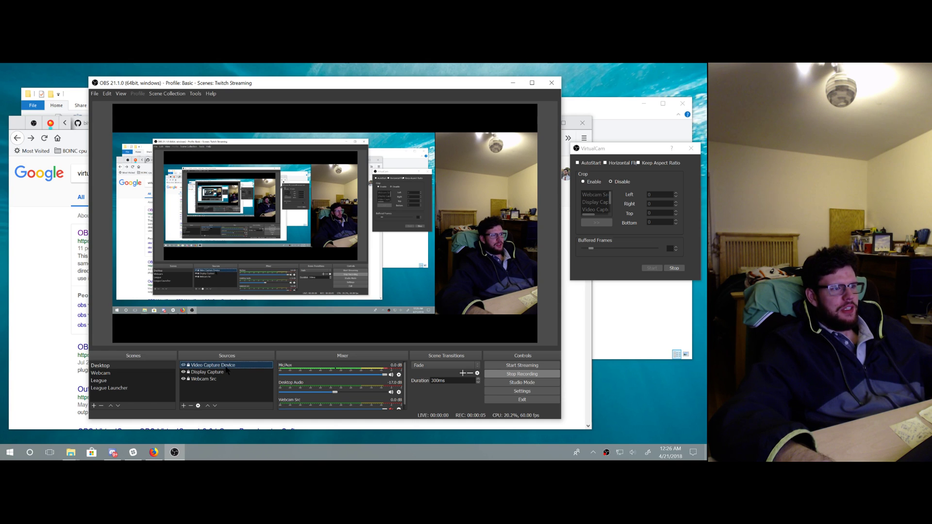
mouse_move(606, 149)
left_mouse_down()
mouse_move(554, 198)
mouse_move(604, 140)
left_mouse_up()
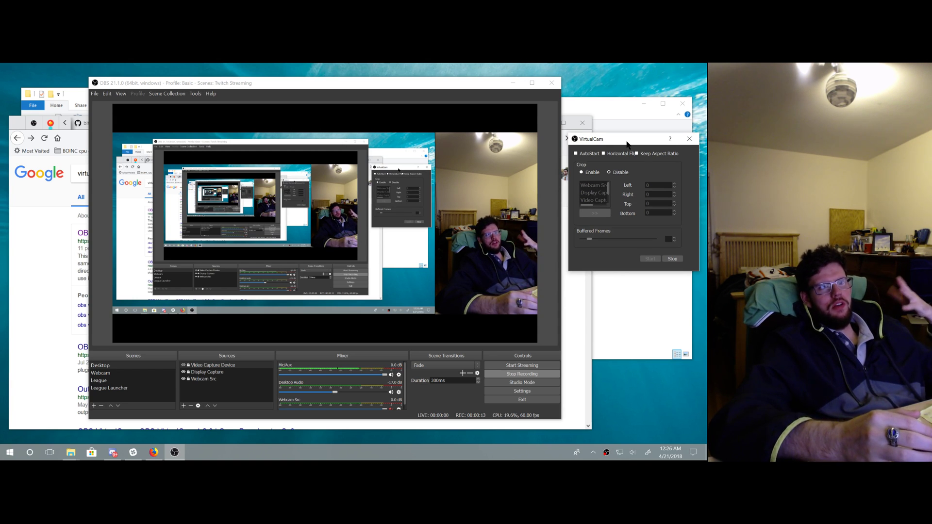
left_click_drag(615, 143, 614, 181)
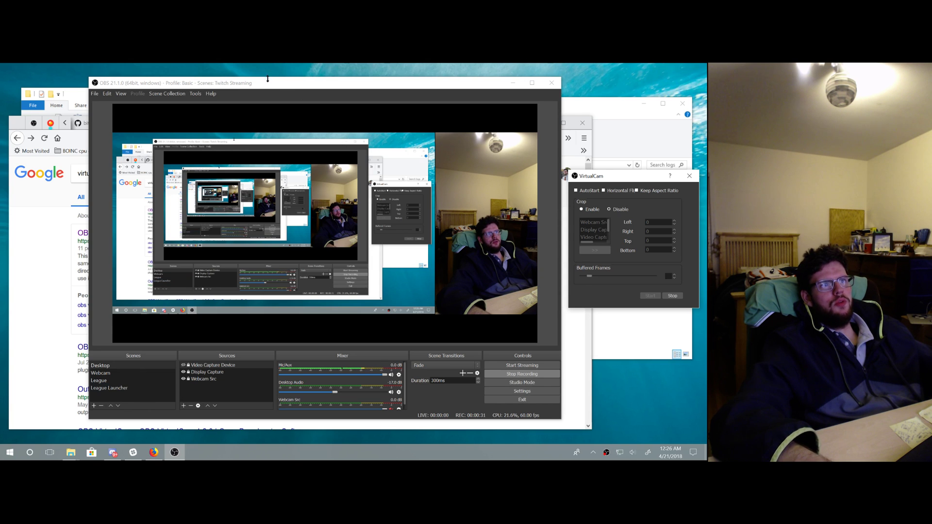
left_click_drag(268, 78, 243, 72)
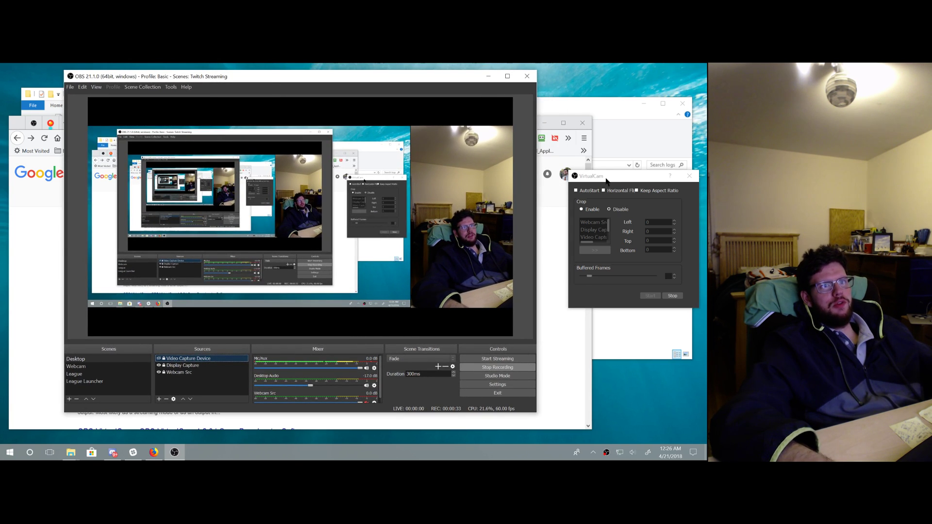
left_click_drag(606, 179, 609, 183)
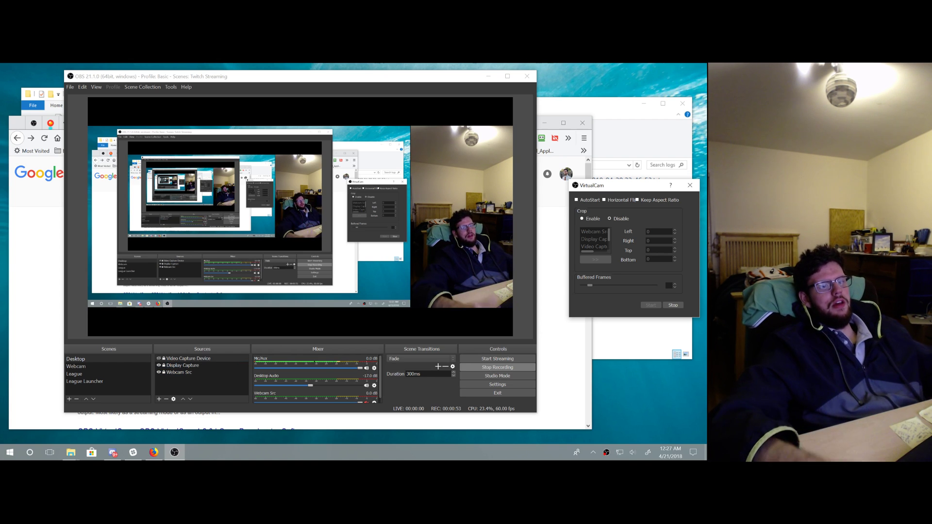
left_click_drag(336, 81, 356, 81)
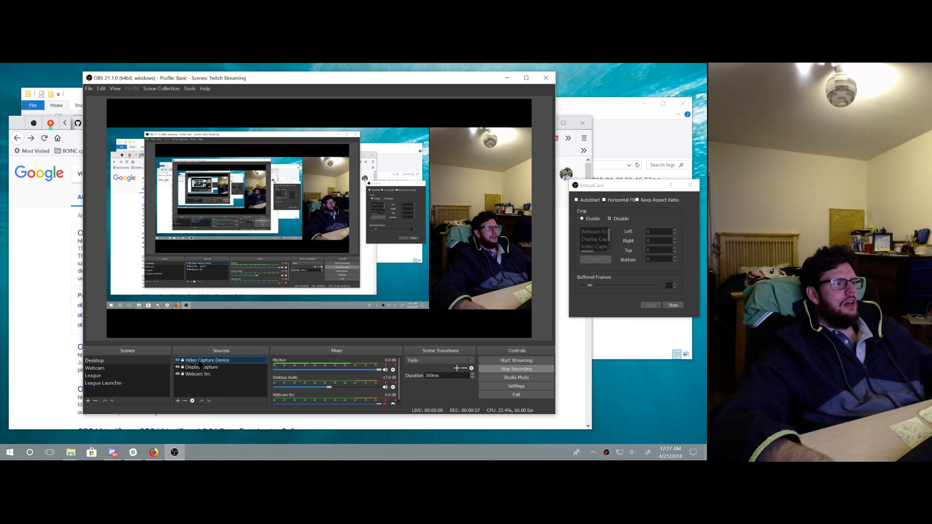
left_click_drag(607, 189, 610, 255)
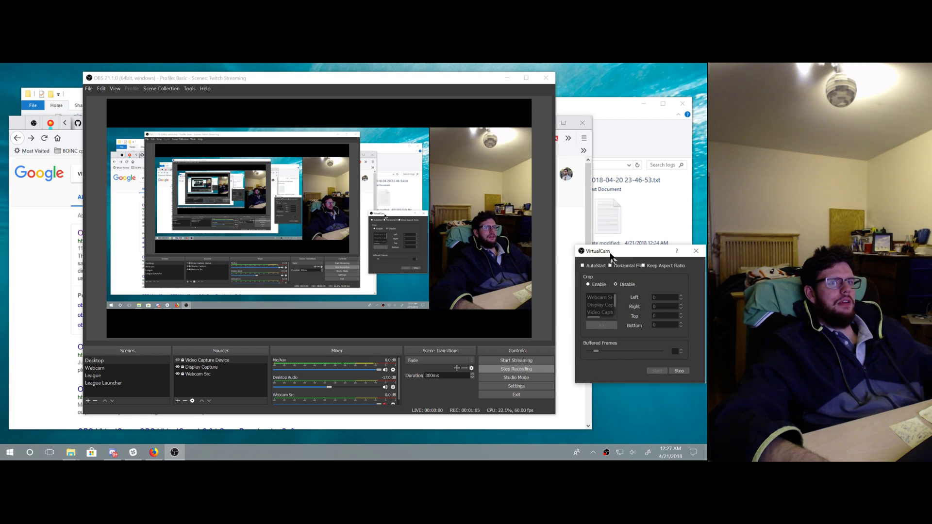
left_click_drag(608, 253, 606, 254)
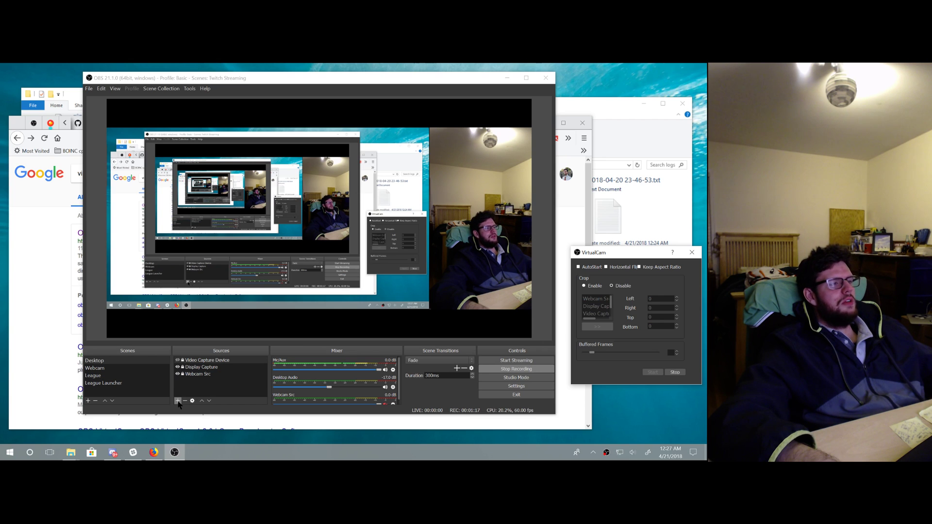
Check the Video Capture Device properties, leaving OBS-Camera as the capture device.
right_click(192, 361)
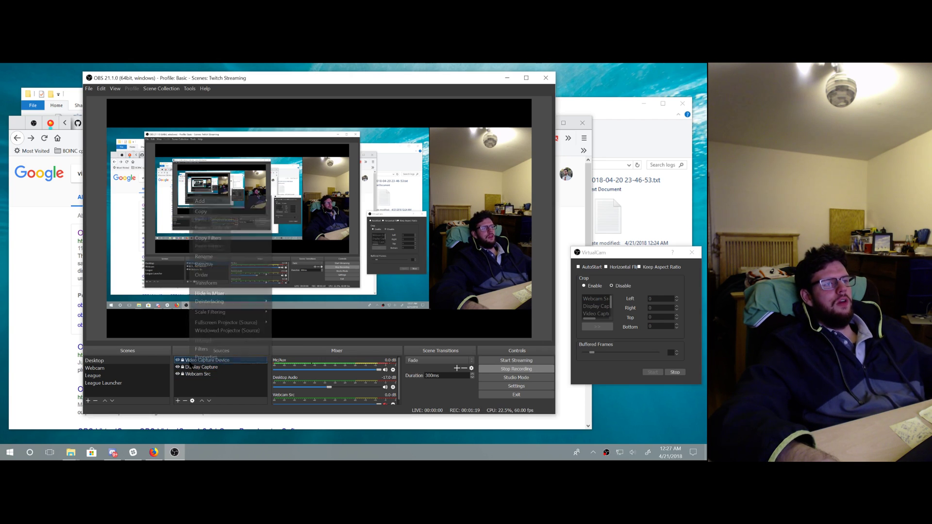
left_click(178, 401)
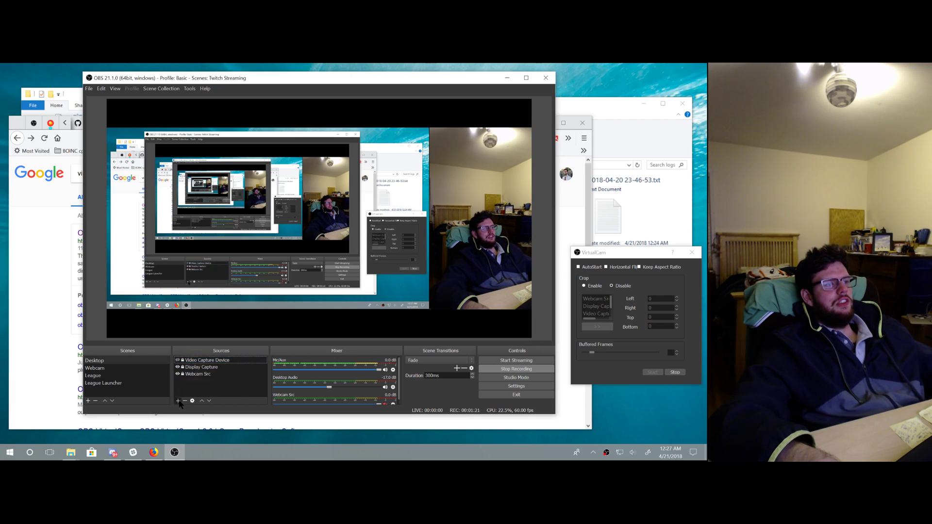
left_click(178, 401)
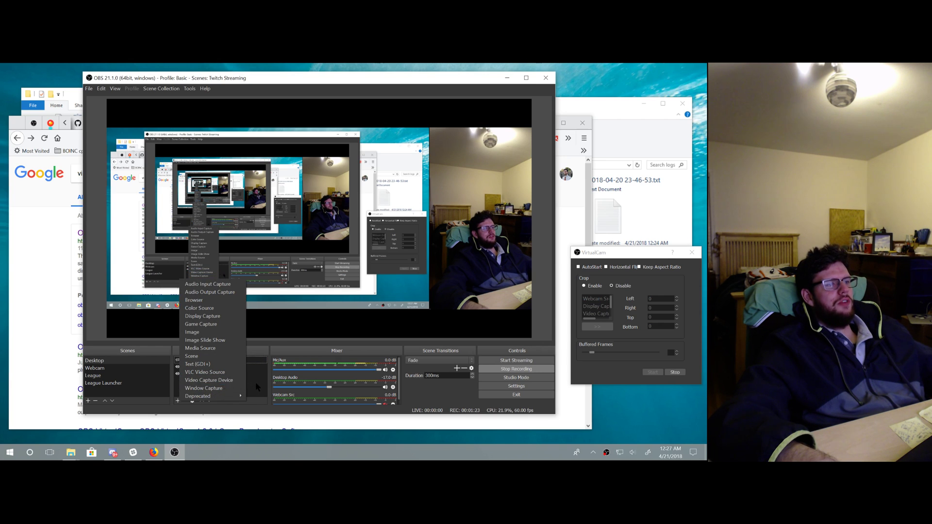
left_click(205, 367)
double_click(202, 362)
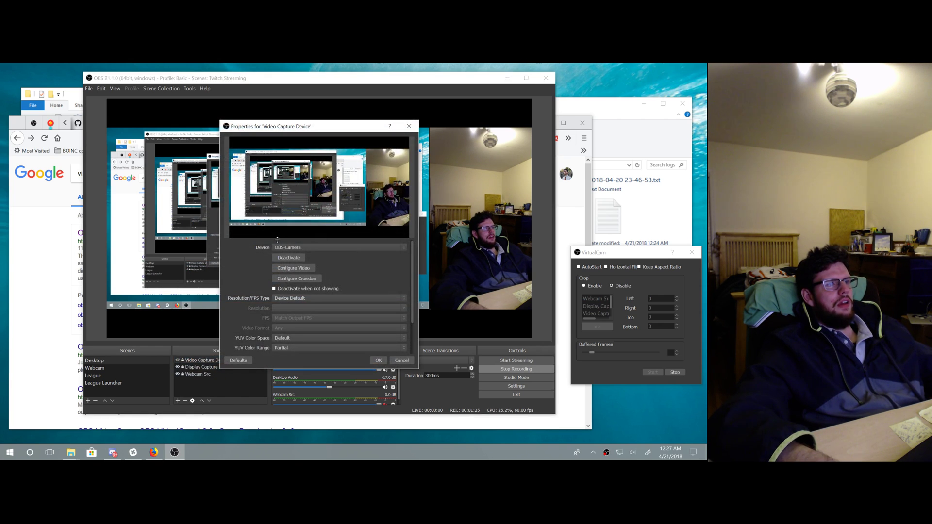
left_click(295, 248)
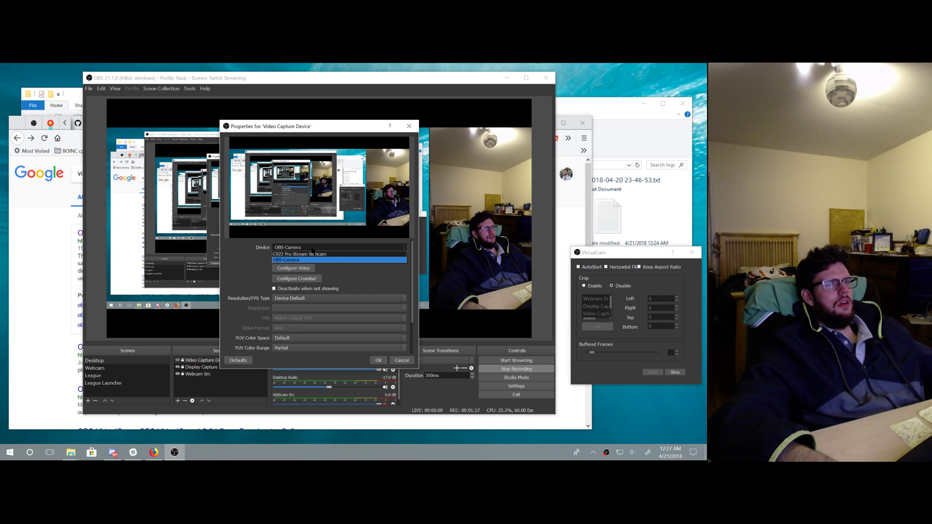
left_click(313, 260)
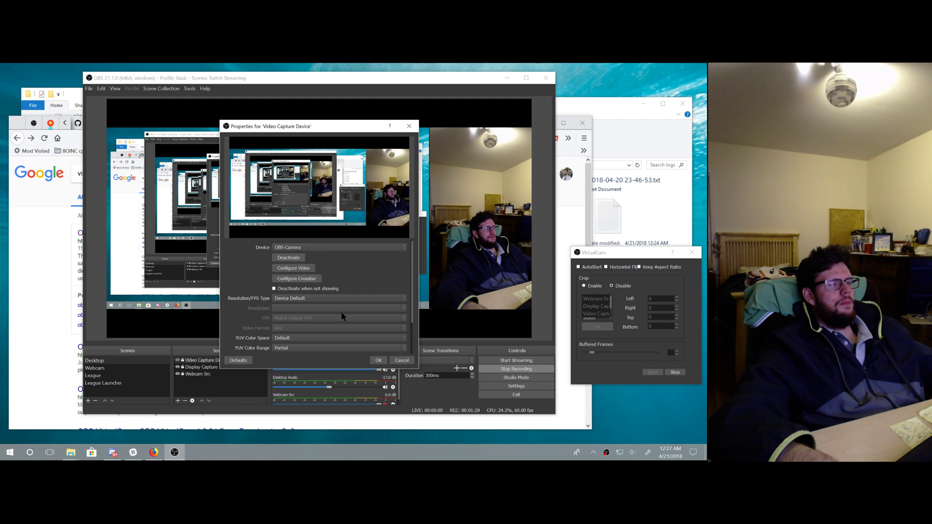
left_click_drag(362, 127, 447, 117)
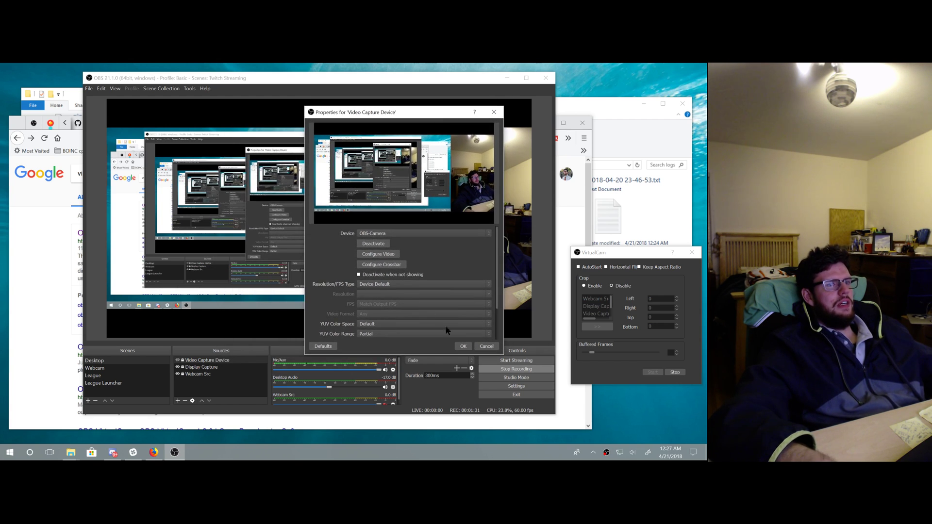
left_click(488, 347)
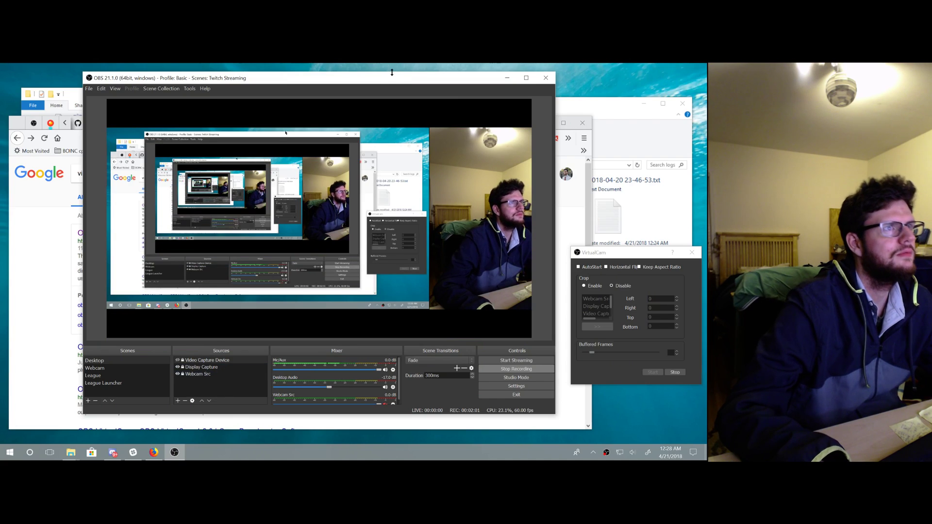
Stop the virtual camera output and recheck Video Capture Device, keeping OBS-Camera selected.
left_click_drag(403, 87, 414, 79)
left_click_drag(607, 252, 588, 249)
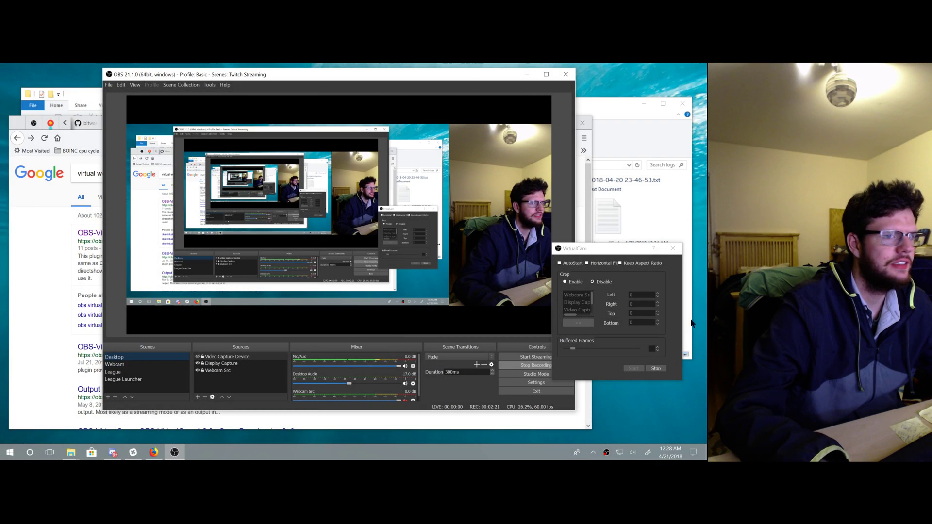
left_click(655, 369)
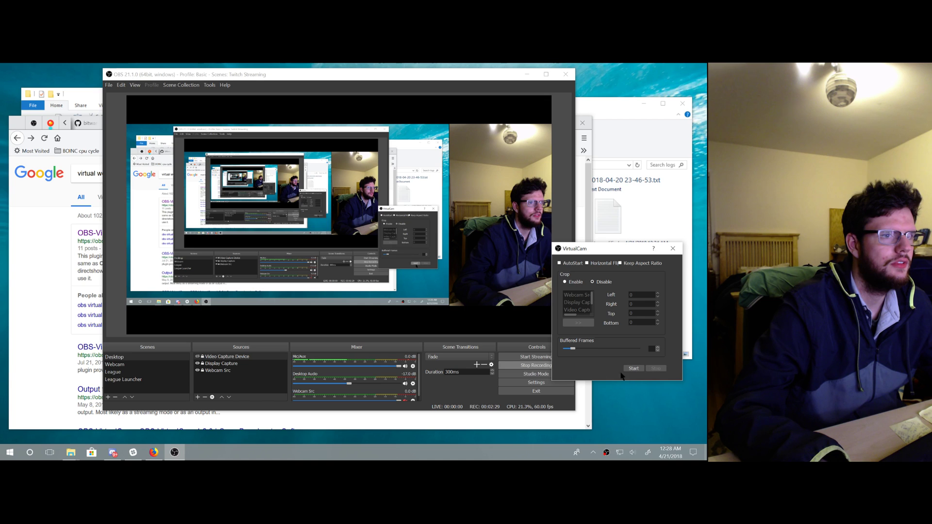
double_click(228, 357)
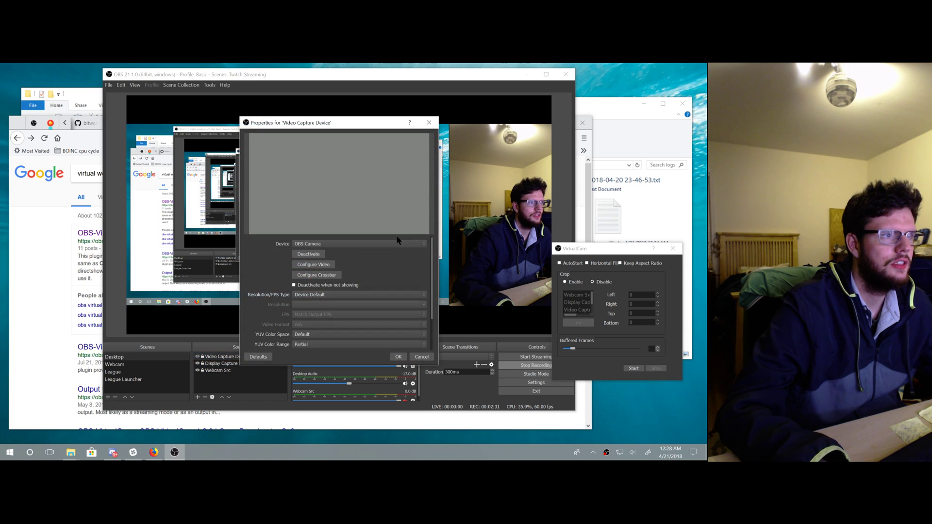
left_click(395, 243)
left_click(395, 244)
left_click(421, 357)
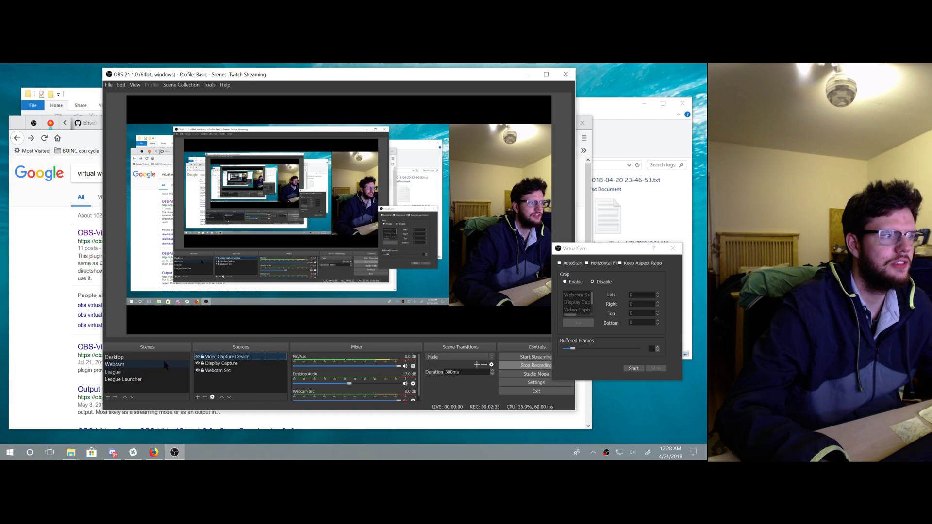
Add a new Video Capture Device 2 source, then remove it again.
left_click(197, 397)
left_click(211, 380)
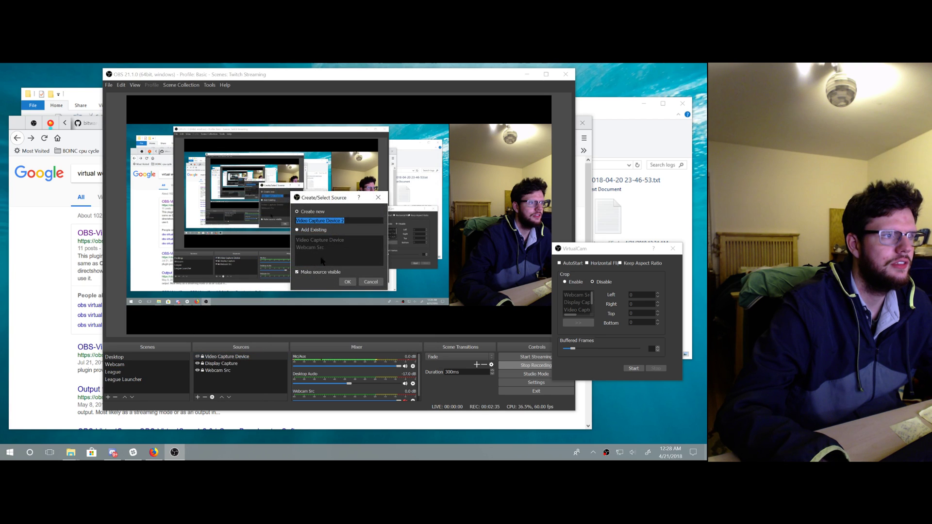
left_click(348, 282)
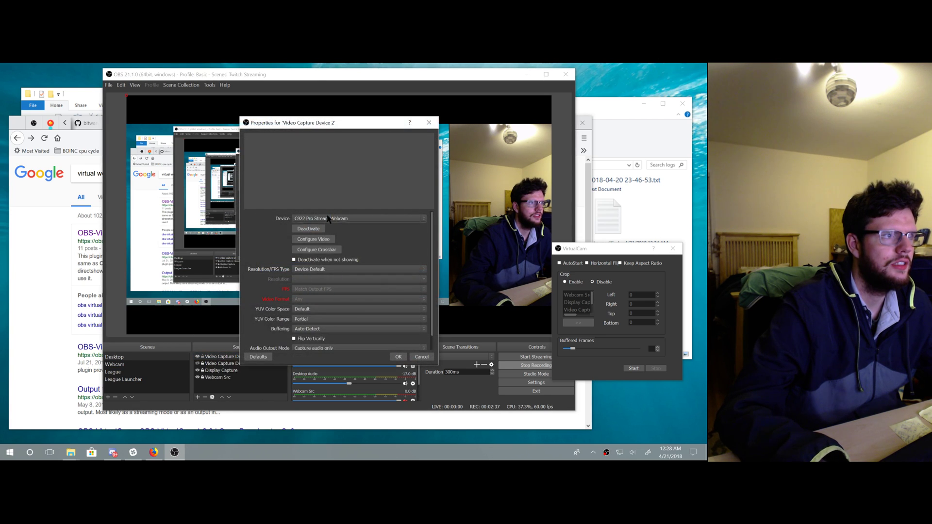
left_click(422, 357)
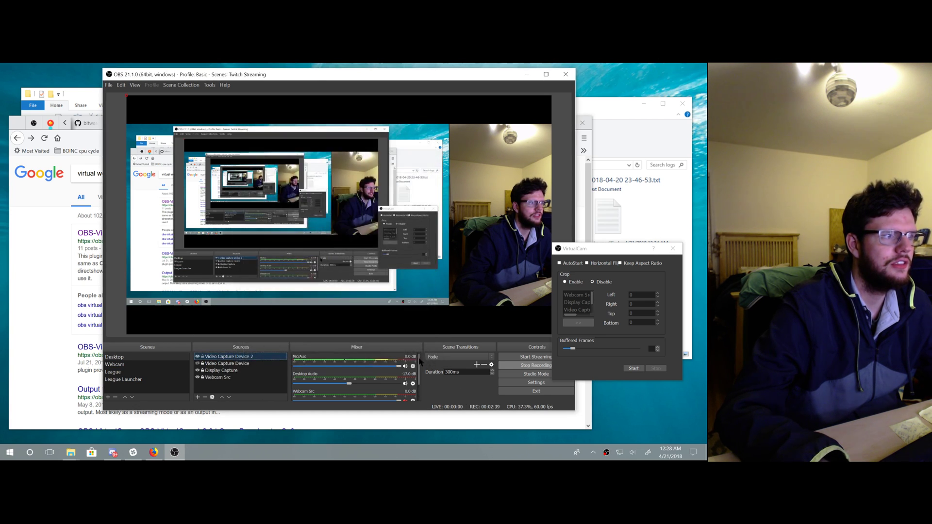
left_click(205, 398)
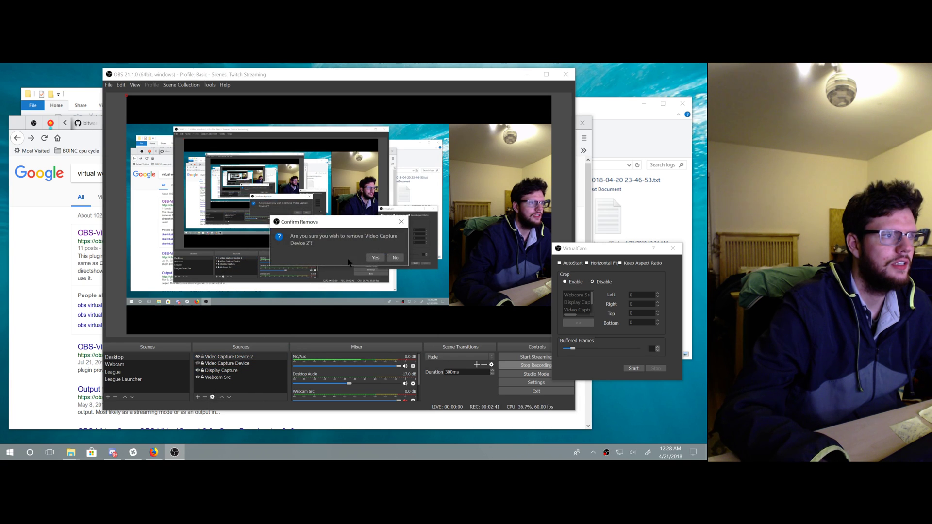
key("Return")
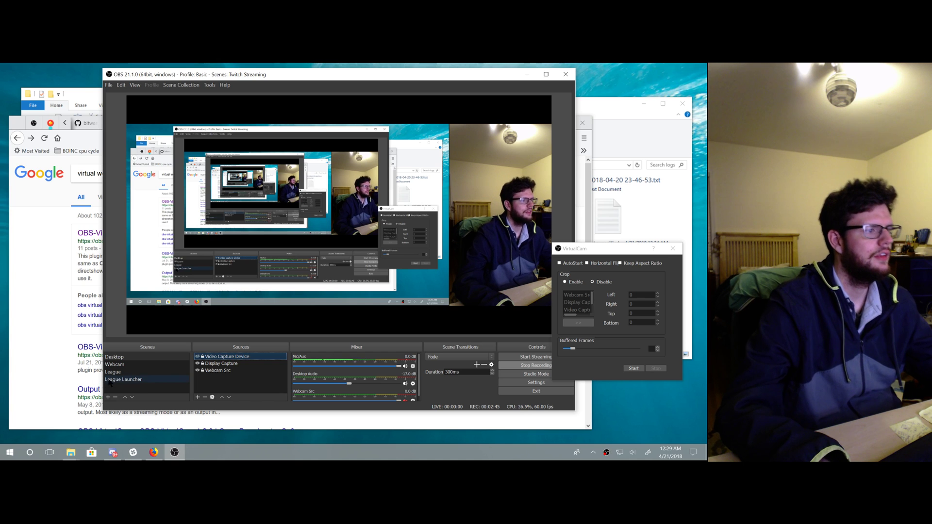
Close the VirtualCam settings window and select the Video Capture Device source.
left_click(673, 249)
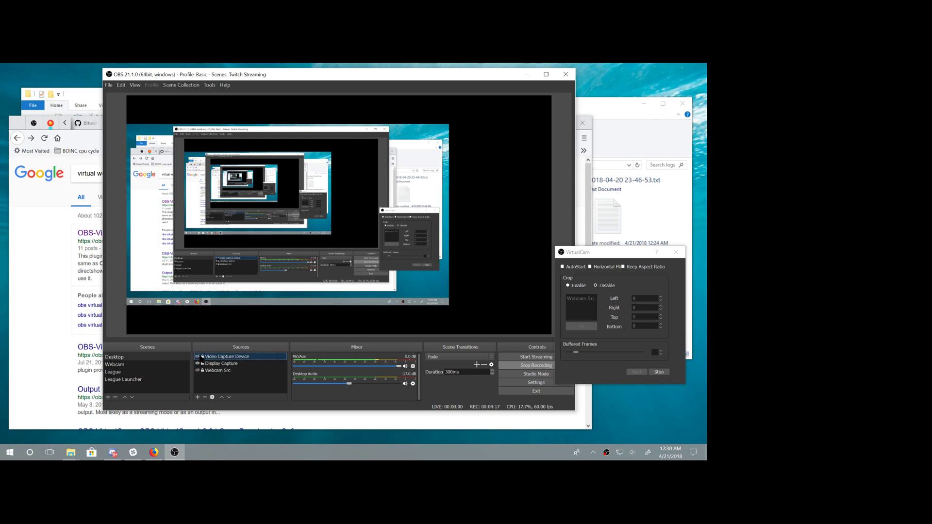
left_click(202, 358, "ctrl")
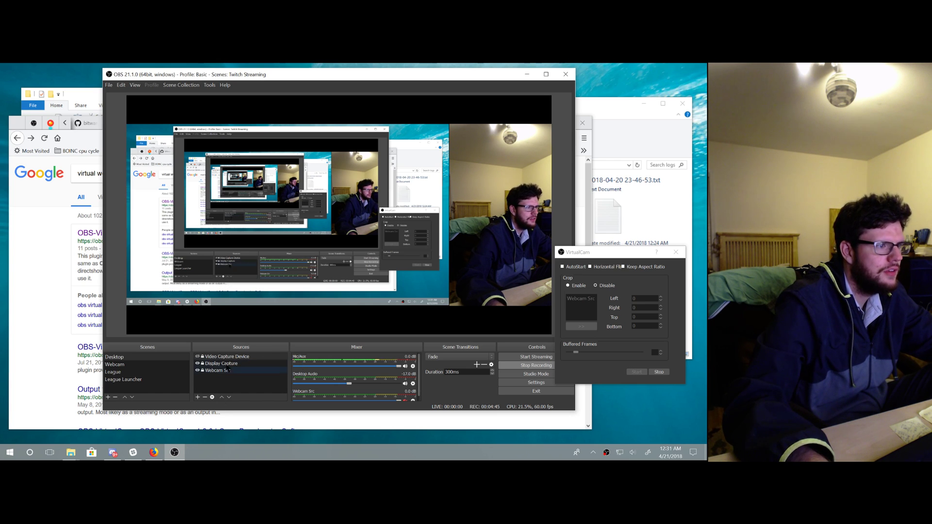
left_click(581, 299)
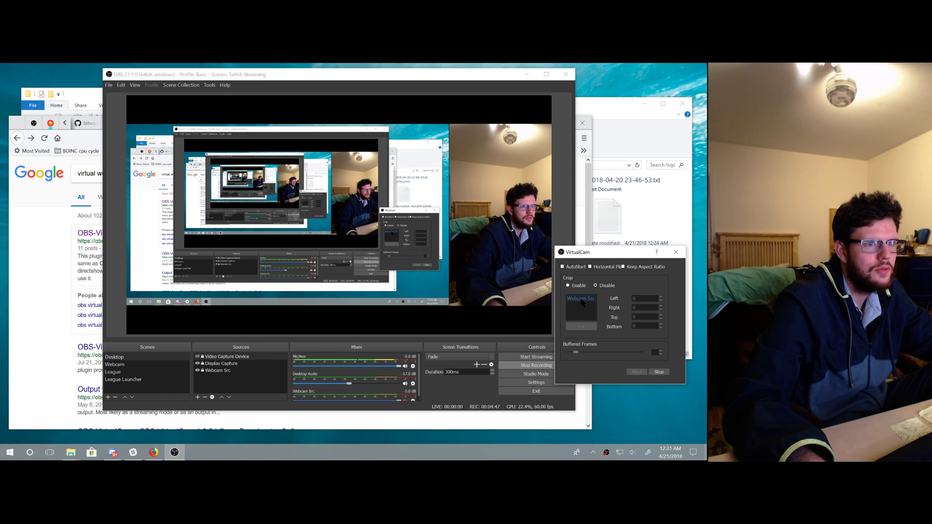
mouse_move(556, 323)
left_mouse_down()
mouse_move(615, 325)
mouse_move(500, 333)
mouse_move(551, 339)
left_mouse_up()
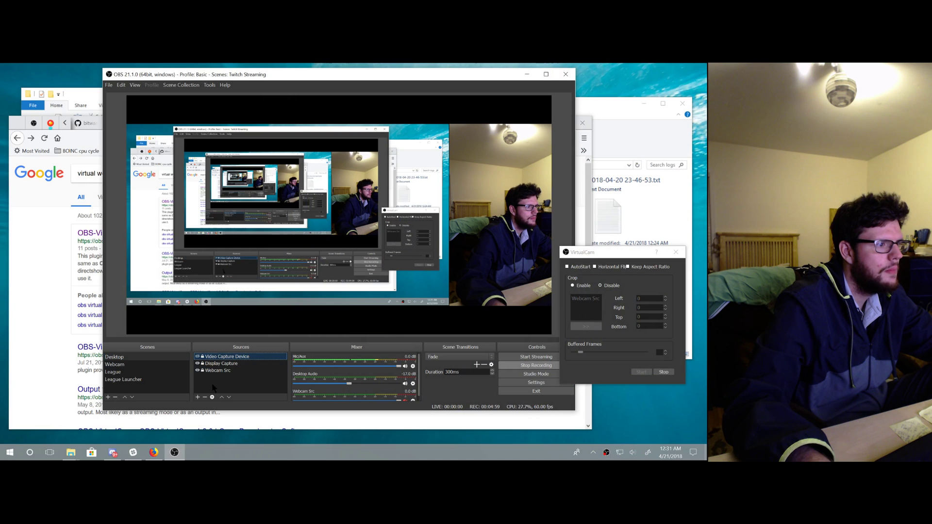
left_click(205, 397)
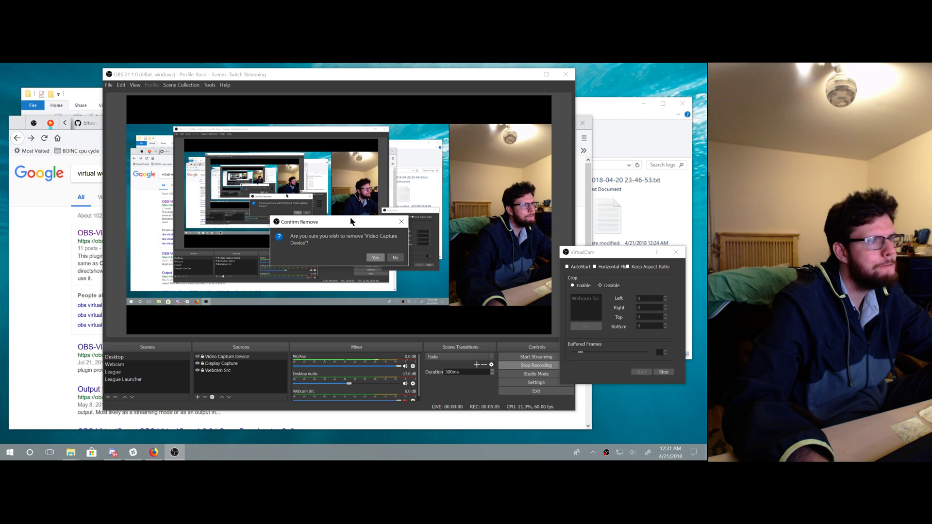
Confirm removing Video Capture Device, then launch the Windows Camera app by searching 'cam'.
left_click_drag(351, 222, 265, 209)
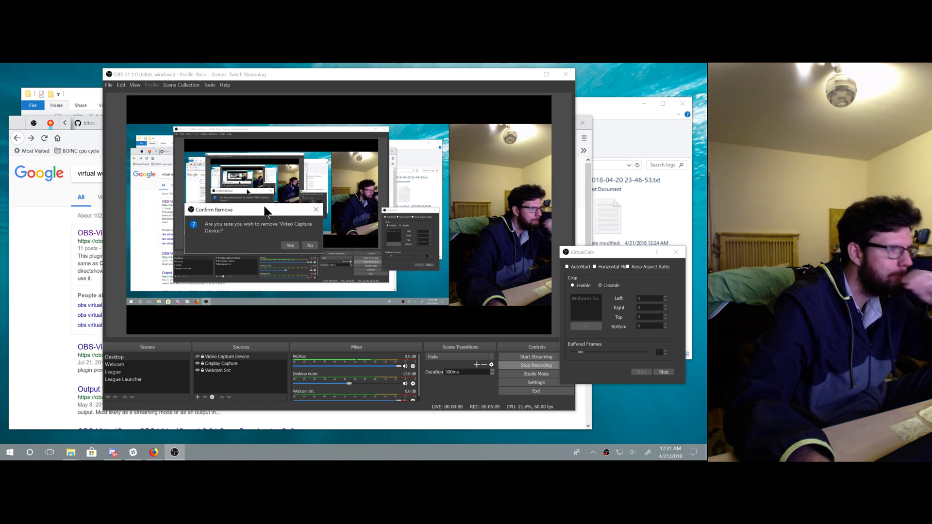
left_click(289, 246)
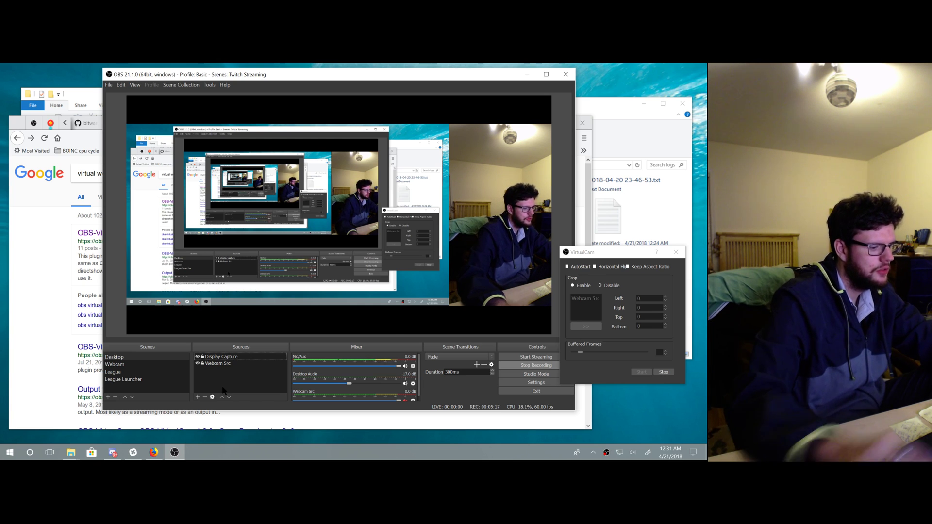
key("super")
type("cam")
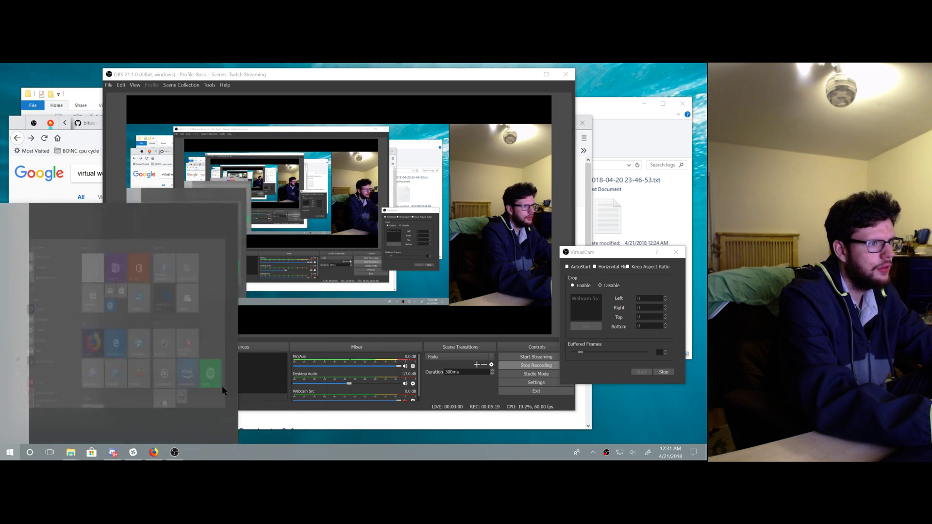
key("Return")
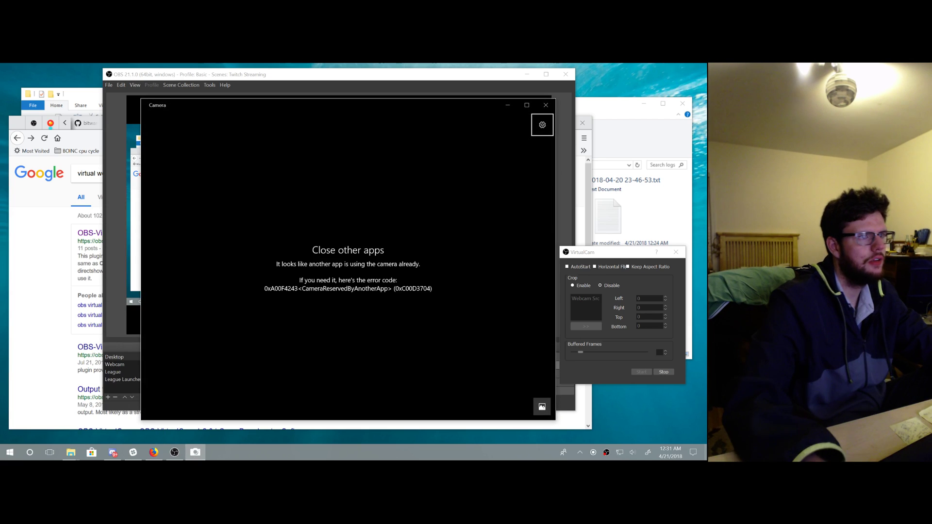
left_click_drag(360, 109, 284, 107)
left_click(455, 128)
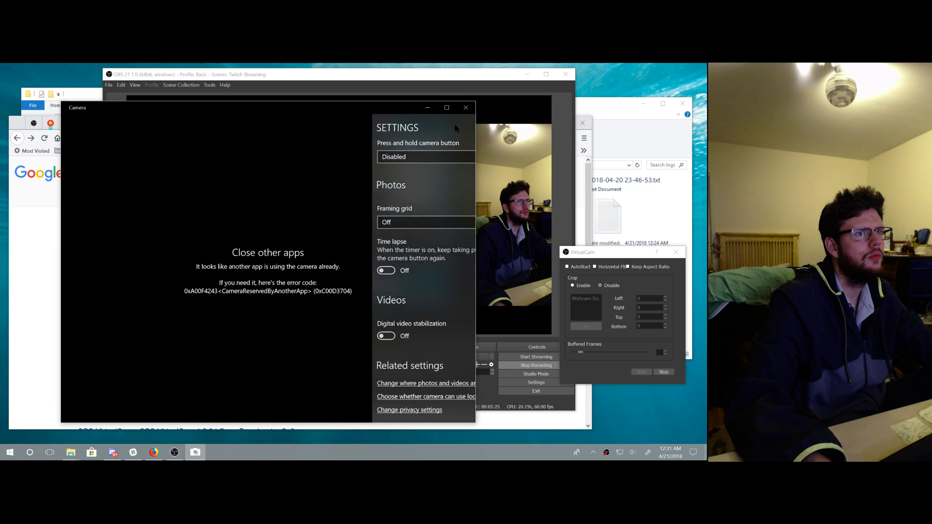
left_click(384, 156)
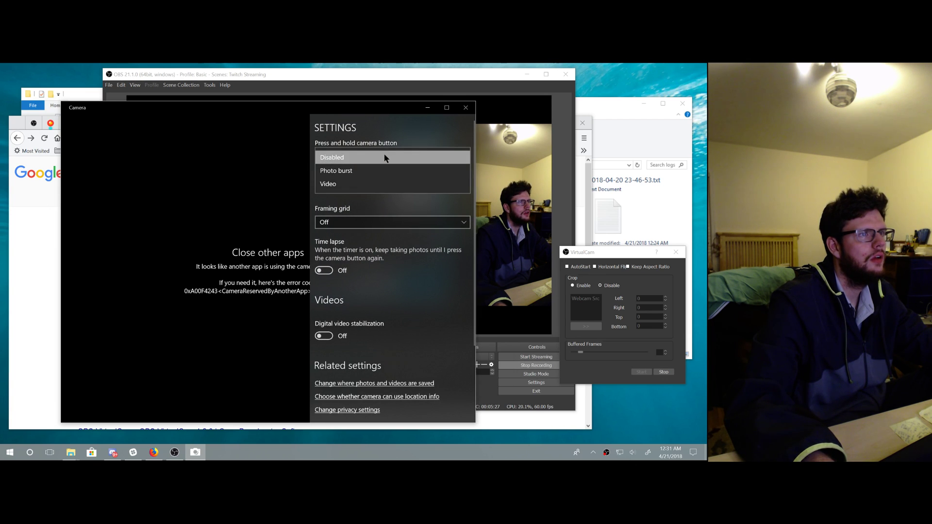
left_click(386, 158)
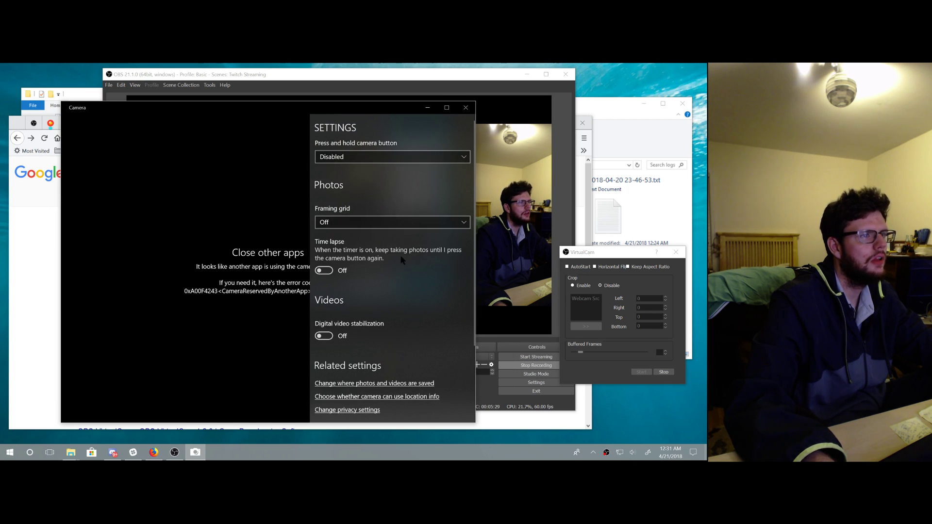
scroll(402, 256, "down", 5)
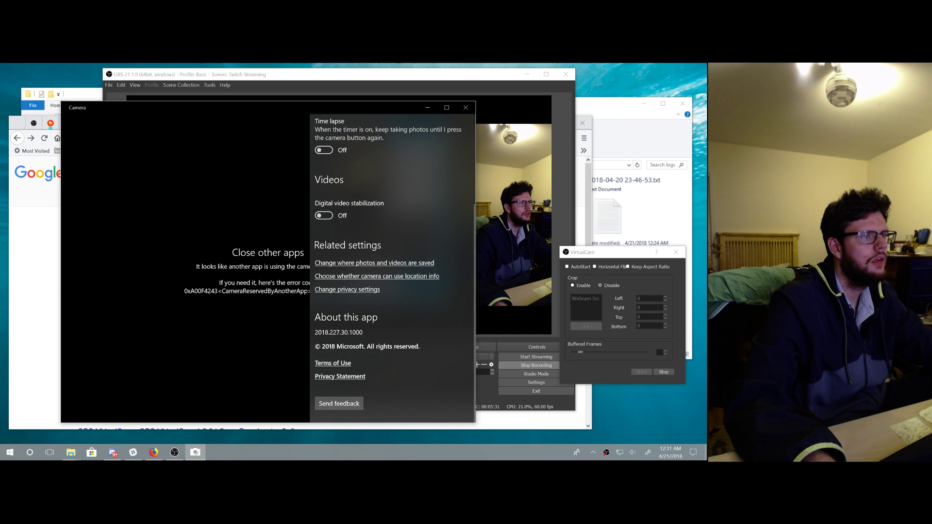
key("Escape")
left_click(461, 411)
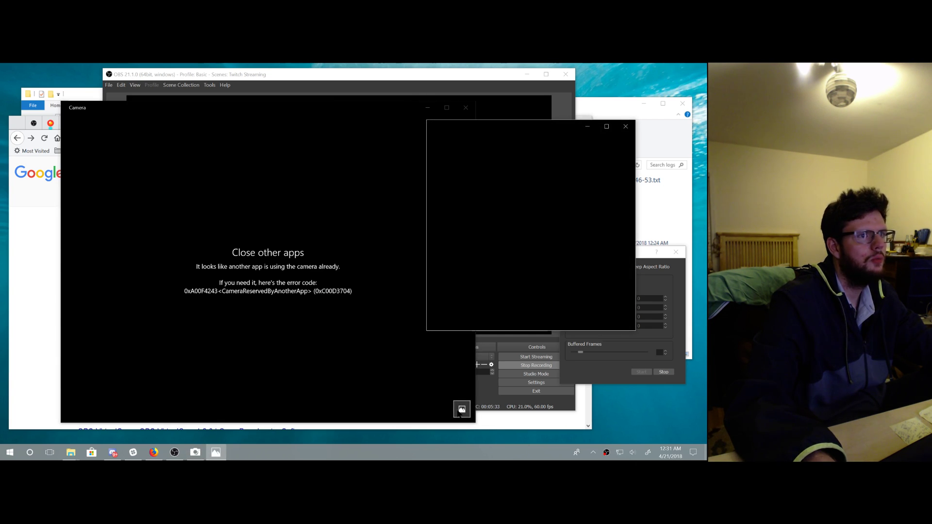
left_click(625, 127)
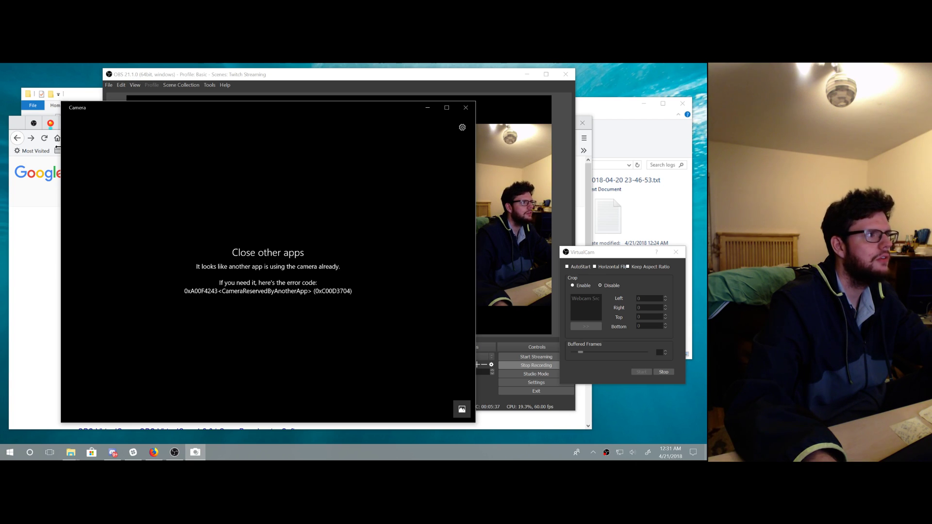
right_click(77, 106)
key("Escape")
right_click(381, 112)
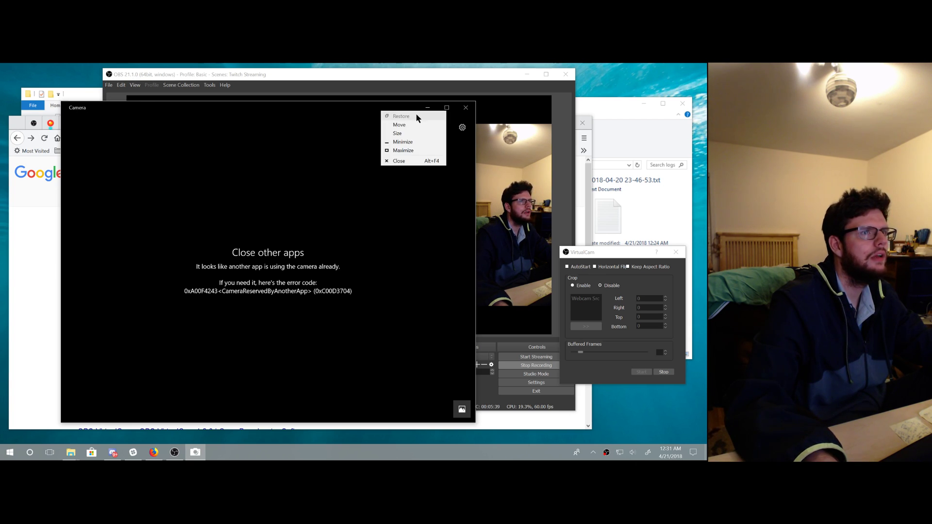
key("Escape")
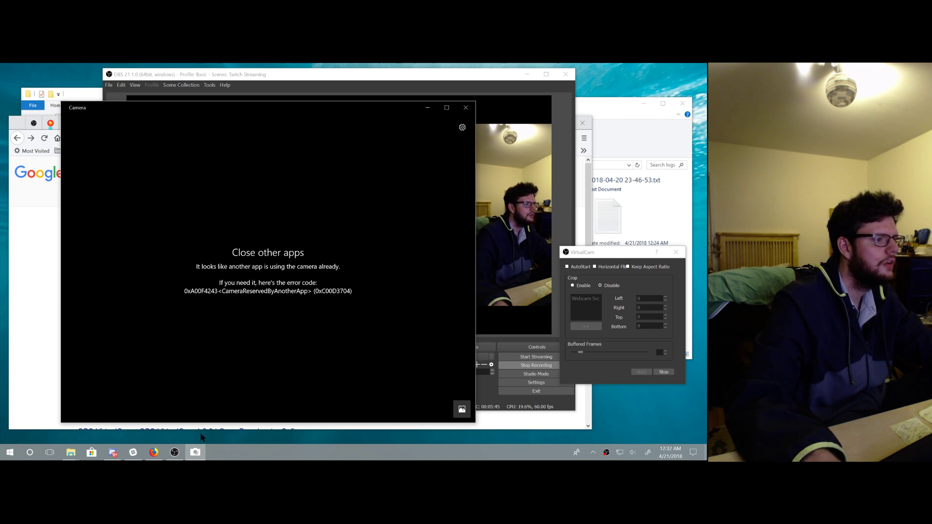
key("super+Down")
Close the Windows Camera app with Alt+F4 and bring up the Run prompt.
key("alt+Tab")
key("super")
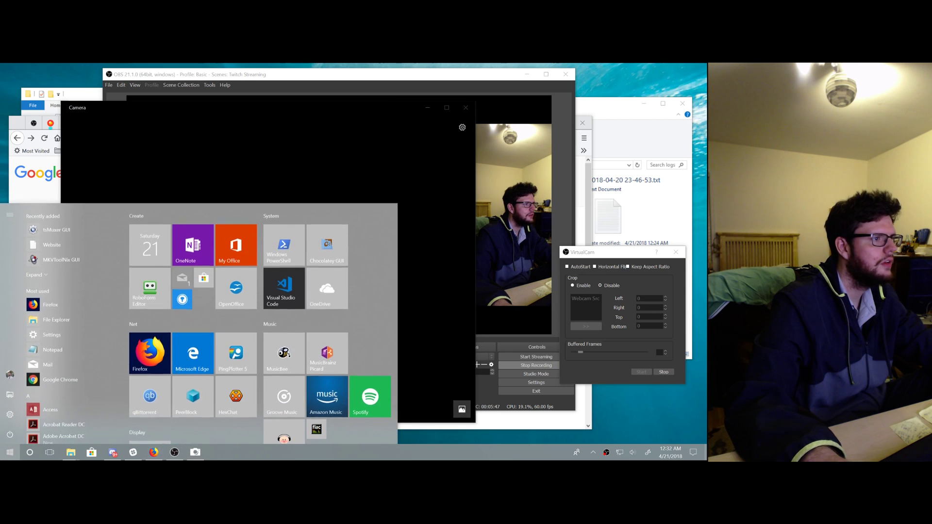
key("Escape")
key("alt+F4")
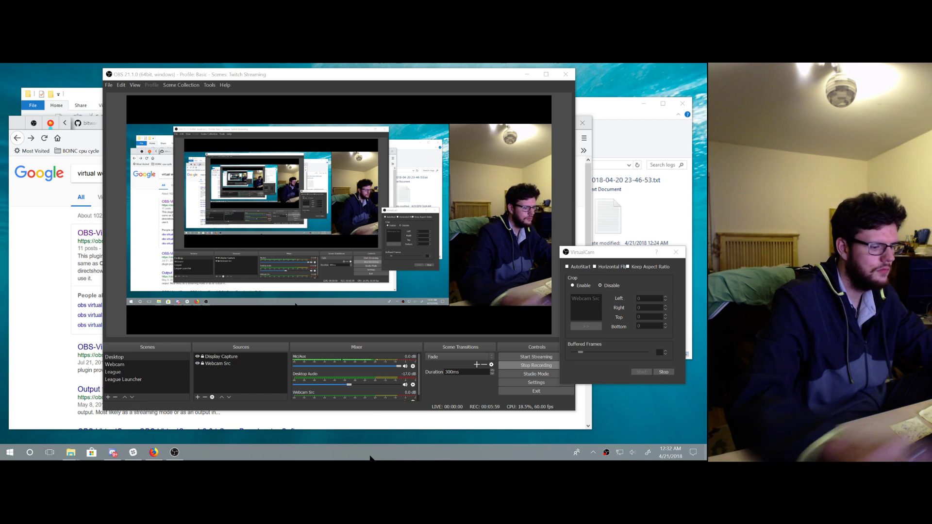
key("super+r")
Launch Device Manager with devmgmt.msc and expand Cameras to see its devices.
type("devmgmt.msc")
key("Return")
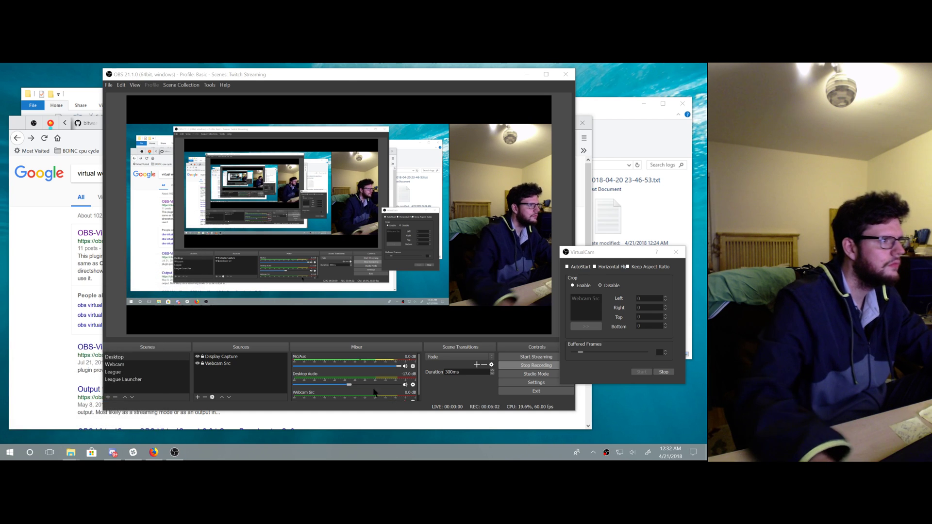
left_click(76, 202)
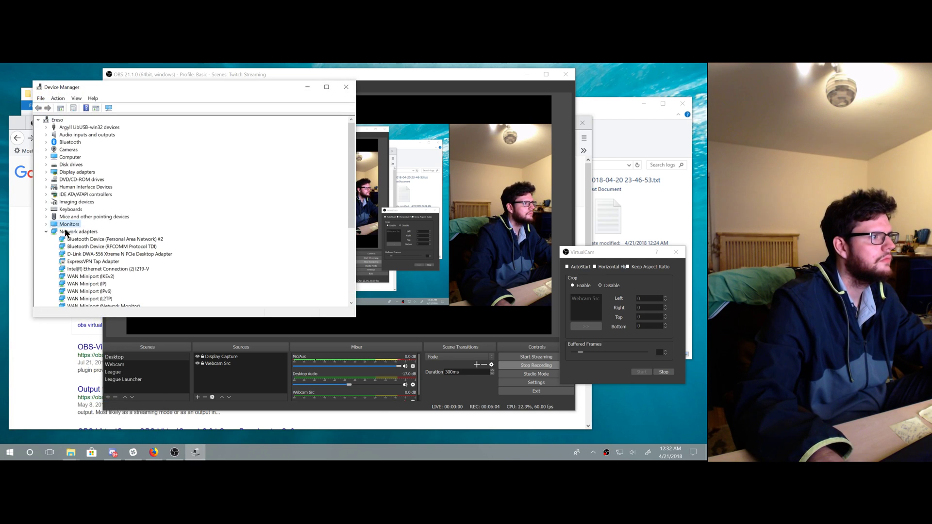
key("Up")
key("Up")
key("Up")
key("Up")
key("Up")
key("Up")
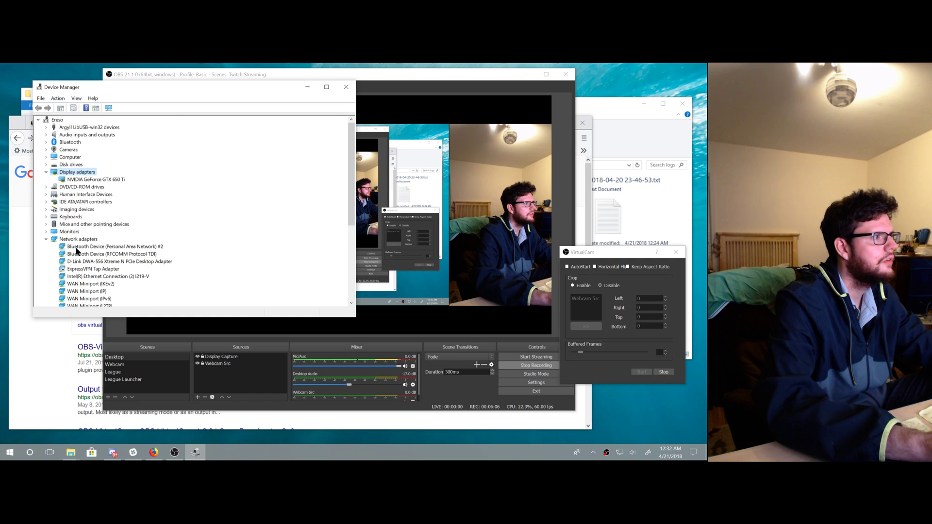
key("Up")
key("Right")
key("Down")
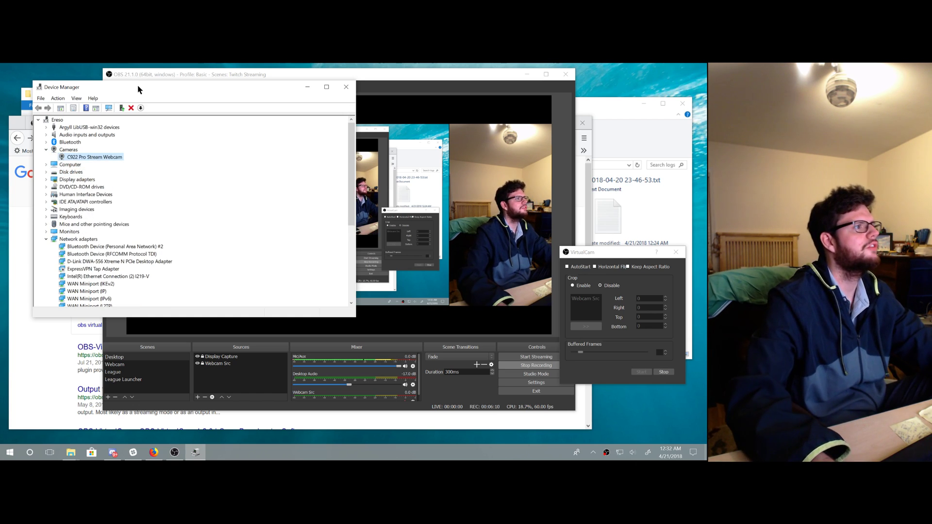
left_click_drag(138, 87, 125, 83)
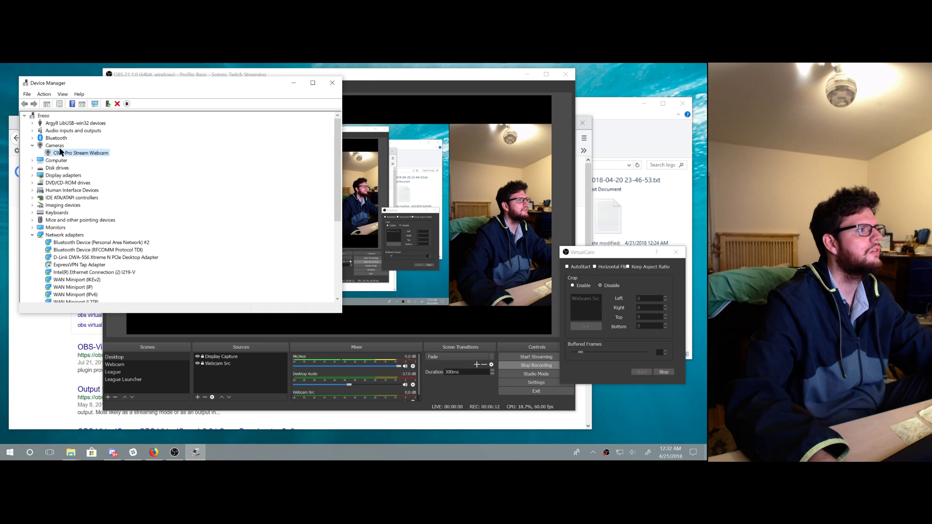
left_click(44, 147)
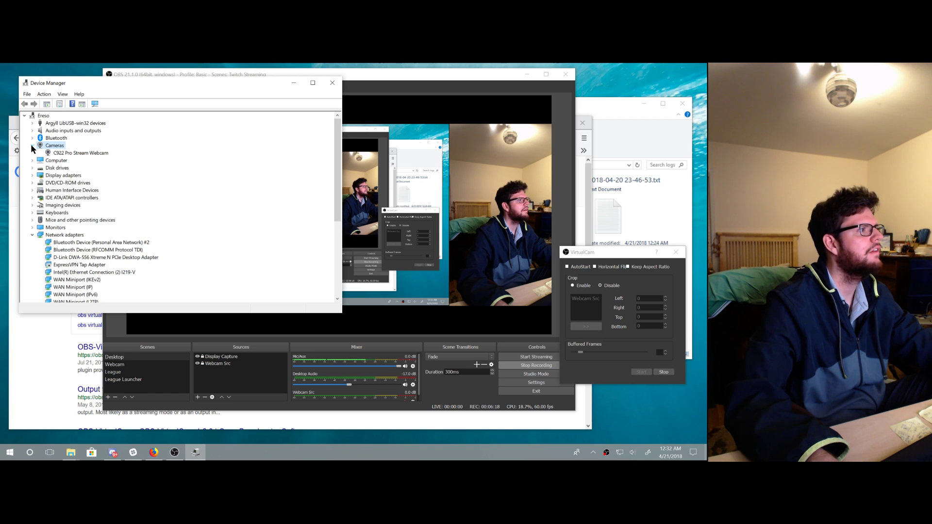
double_click(31, 144)
Expand and collapse Disk drives, then select the C922 Pro Stream Webcam entry.
left_click(51, 154)
left_click(41, 160)
left_click(32, 160)
left_click(31, 161)
left_click(32, 168)
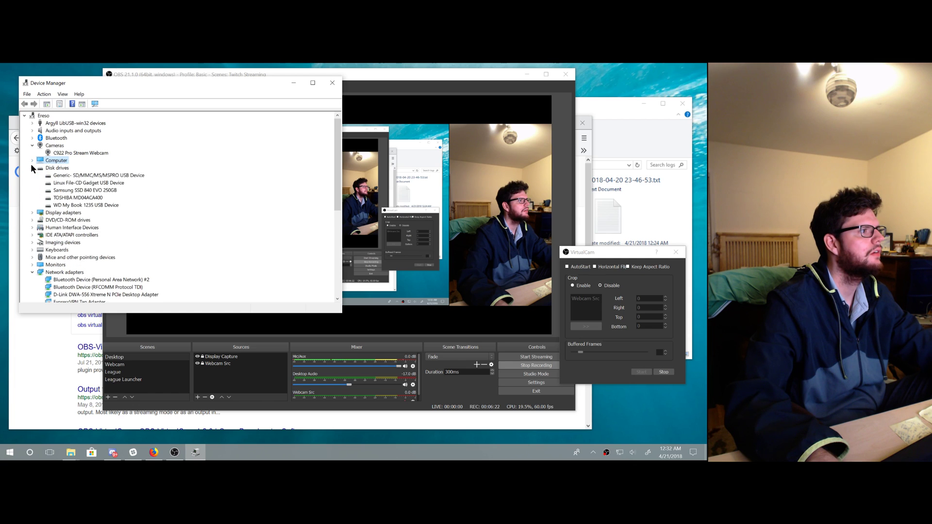
left_click(32, 168)
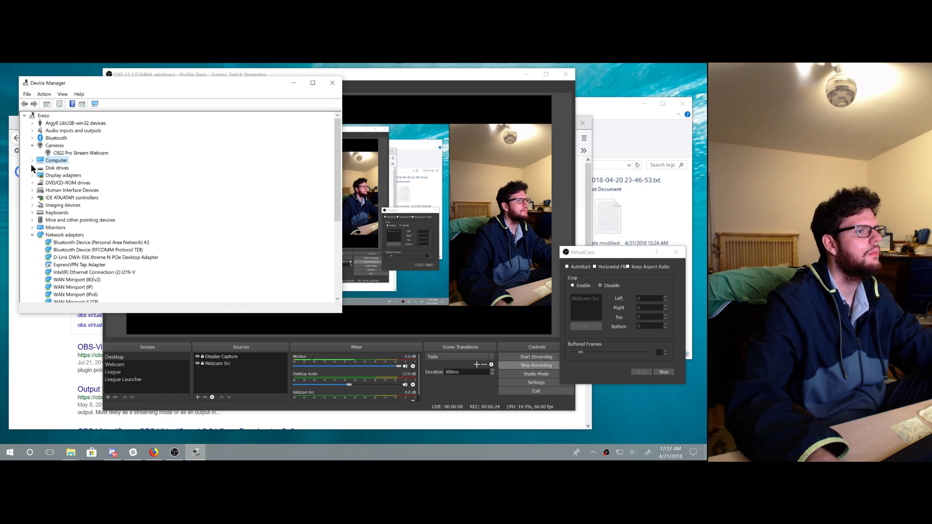
left_click(66, 153)
Expand Audio inputs and outputs, then collapse it and return to the C922 webcam.
key("Up")
key("Up")
key("Right")
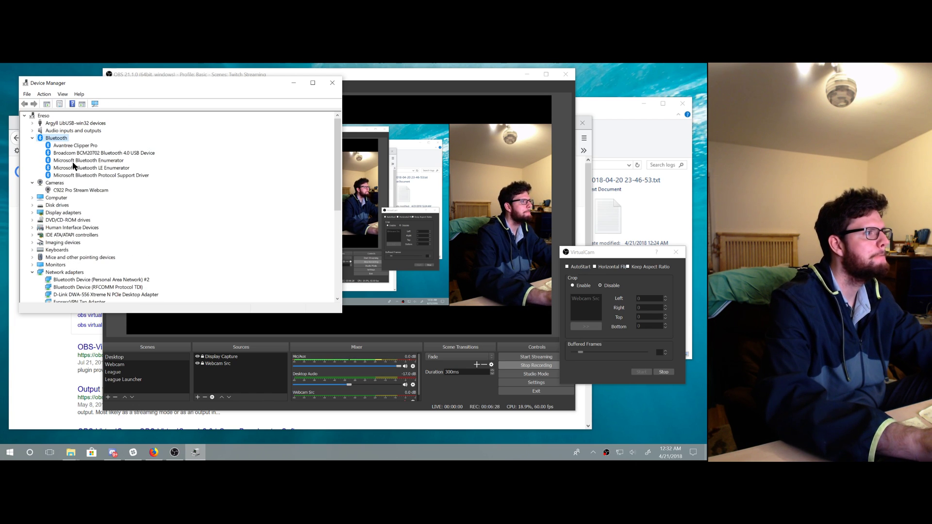
key("Left")
key("Up")
key("Right")
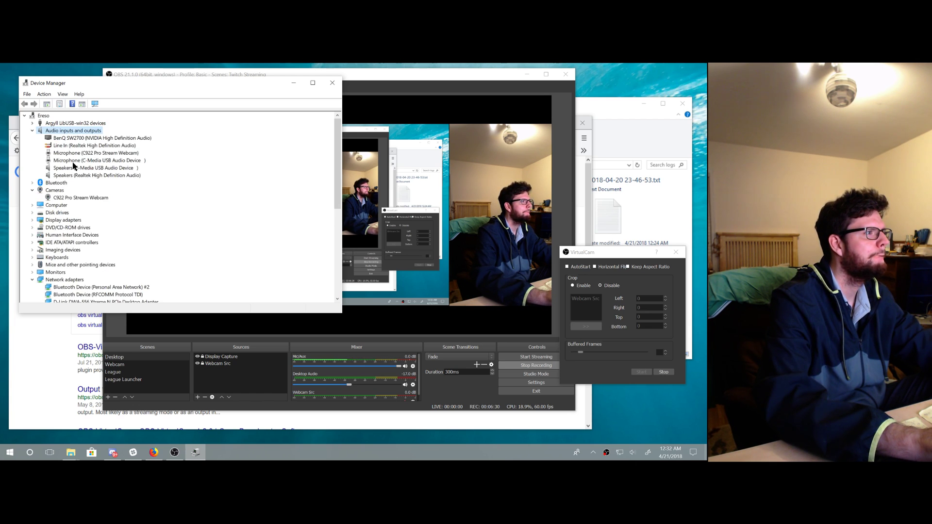
key("Left")
key("Down")
key("Right")
key("Left")
key("Down")
key("Down")
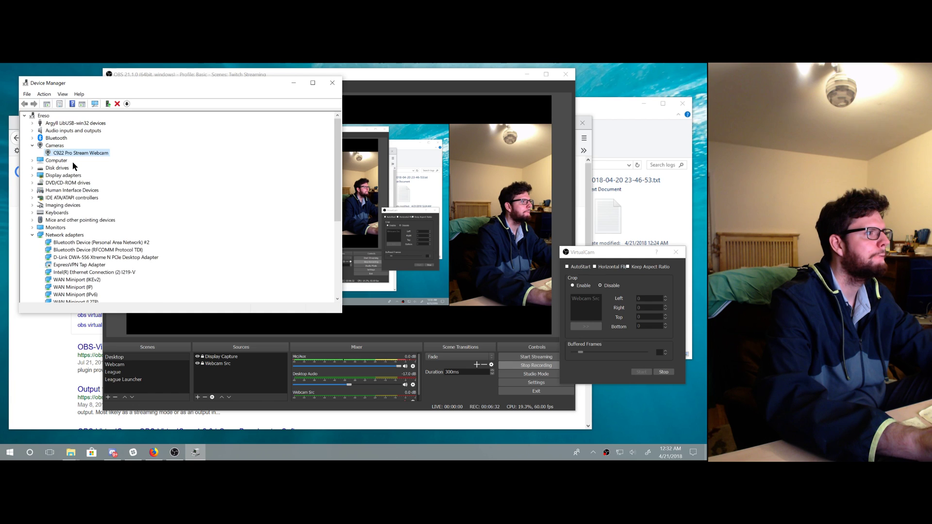
Expand Display adapters and Human Interface Devices to inspect their entries.
key("Down")
key("Down")
key("Right")
key("Left")
key("Down")
key("Right")
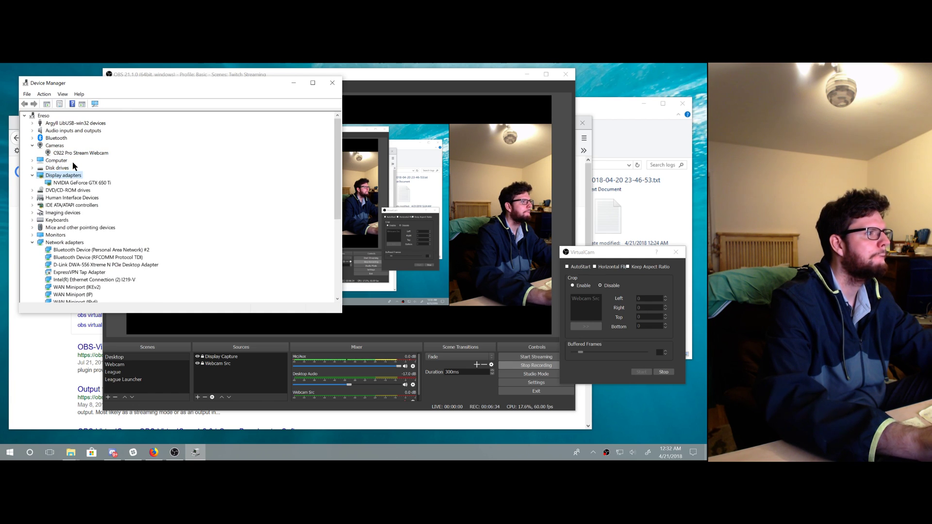
key("Left")
key("Down")
key("Down")
key("Right")
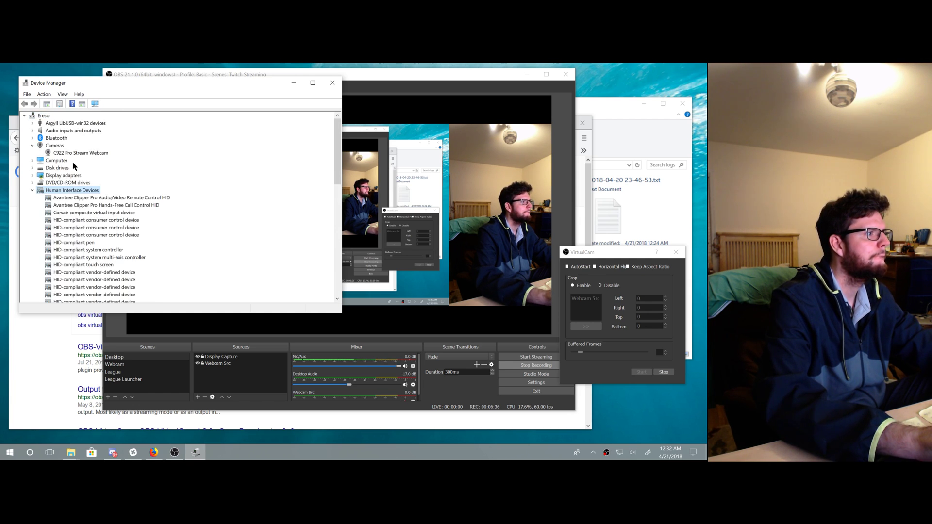
Expand IDE ATA/ATAPI controllers and Imaging devices, then move into Network adapters.
key("Left")
key("Down")
key("Right")
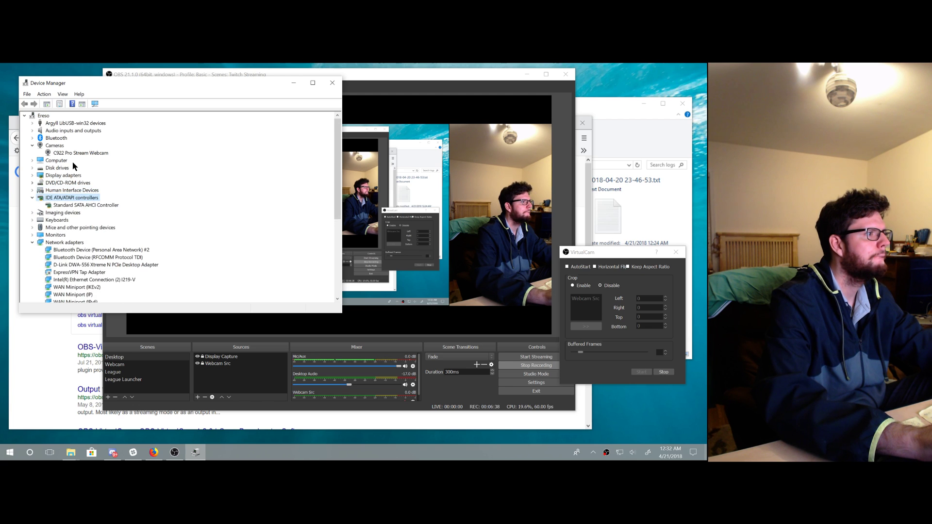
key("Left")
key("Down")
key("Right")
key("Left")
key("Down")
key("Down")
key("Down")
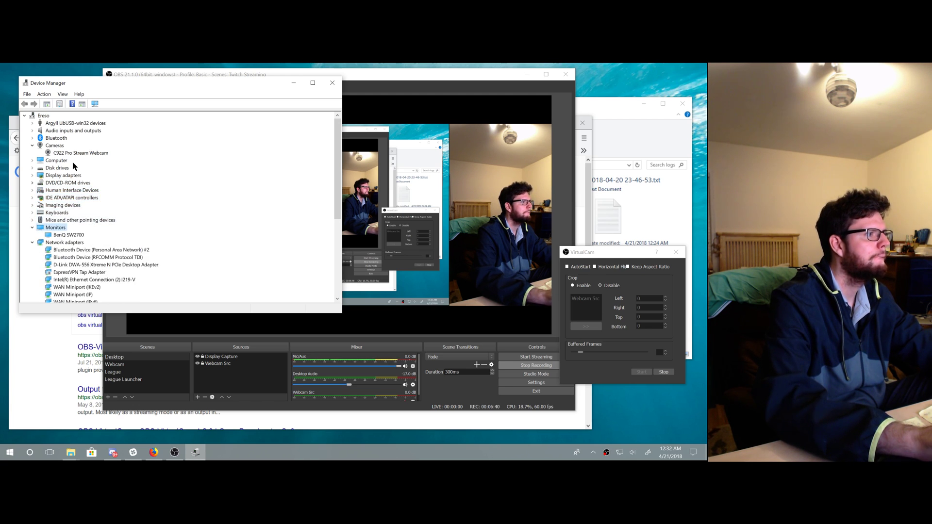
Move through Network adapters and Ports (COM & LPT) down to Storage controllers.
key("Down")
scroll(71, 161, "down", 6)
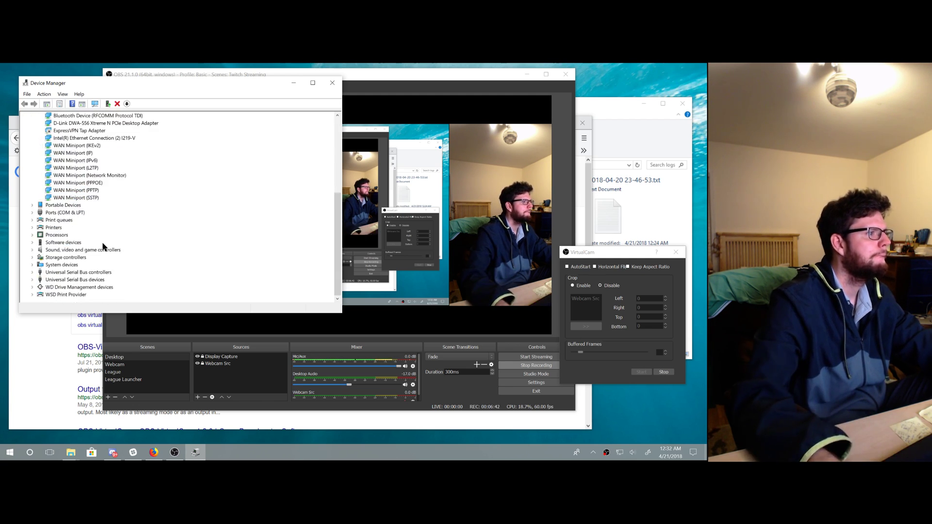
left_click(57, 213)
scroll(61, 212, "up", 1)
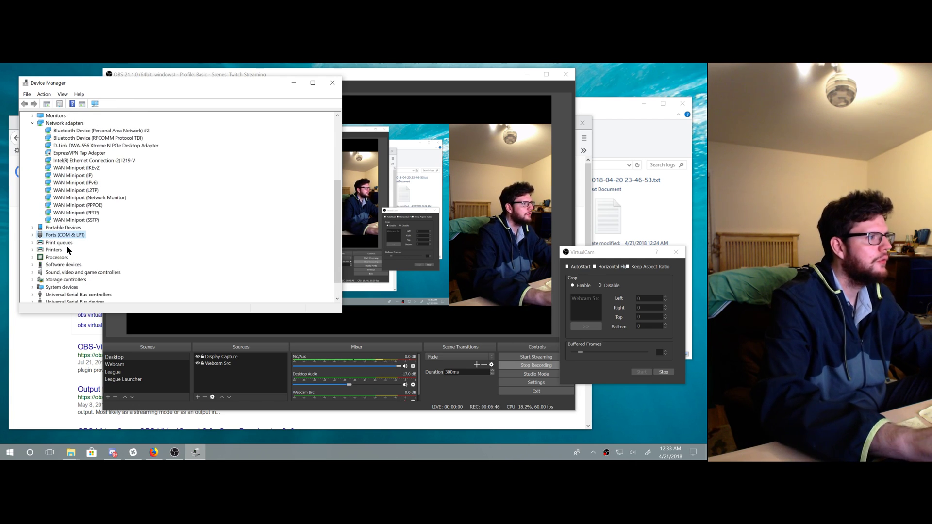
key("Down")
key("Down")
key("Down")
key("Down")
key("Down")
key("Down")
Expand Sound, video and game controllers and System devices, looking for a virtual camera.
key("Up")
key("Right")
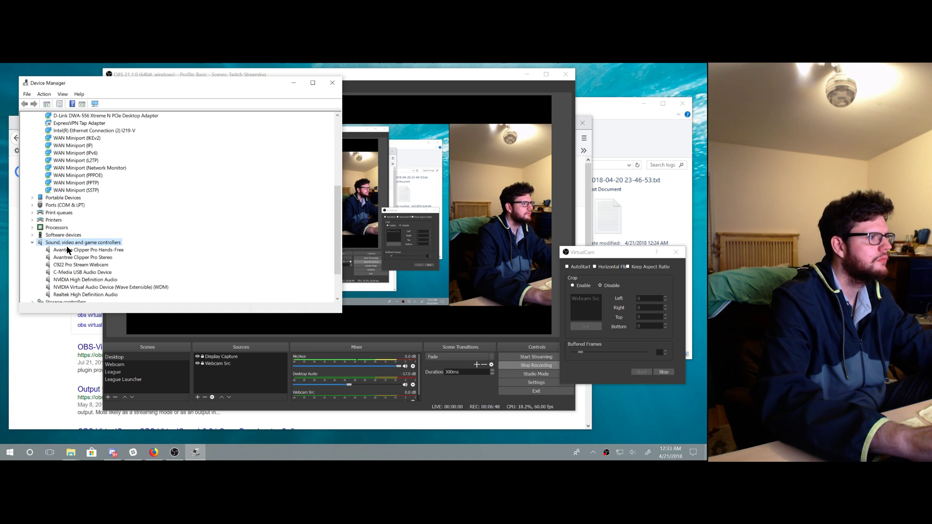
key("Left")
key("Down")
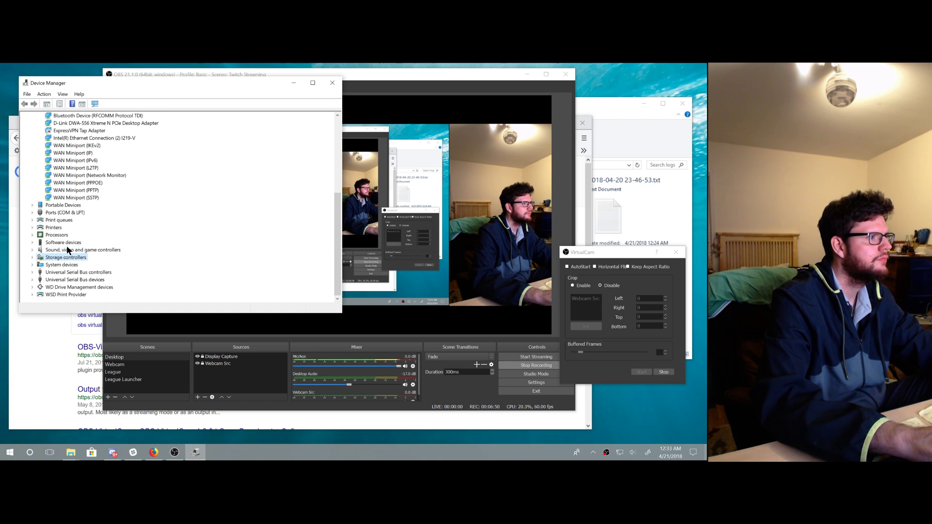
key("Right")
key("Left")
key("Down")
key("Right")
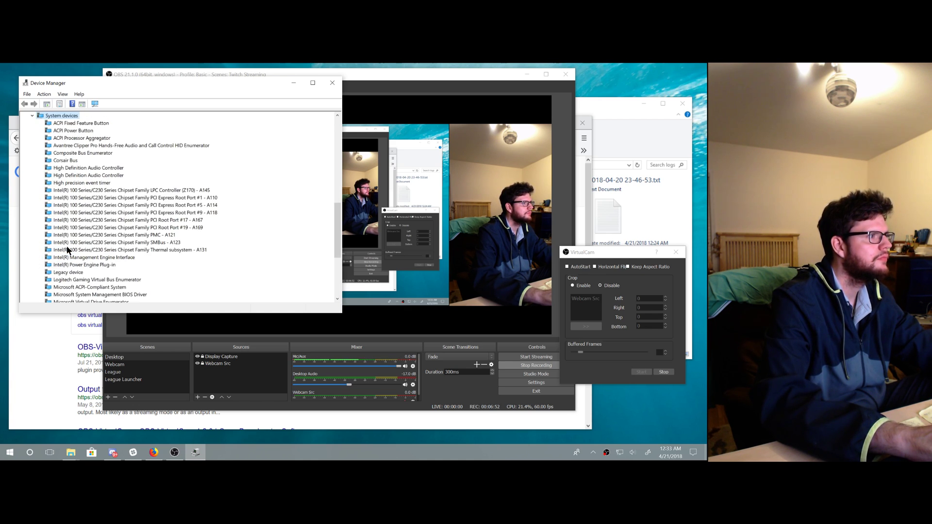
Collapse System devices, open WD Drive Management devices, and close Device Manager.
key("Left")
key("Down")
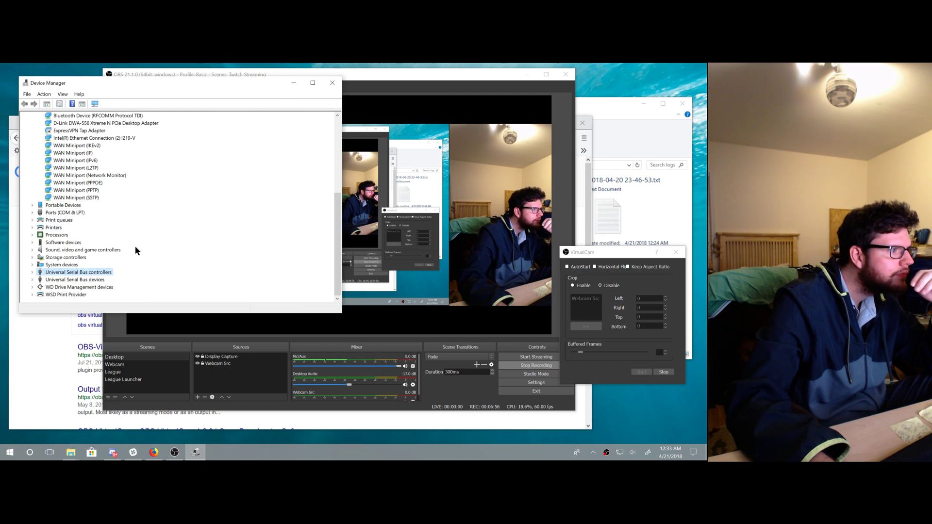
left_click(101, 288)
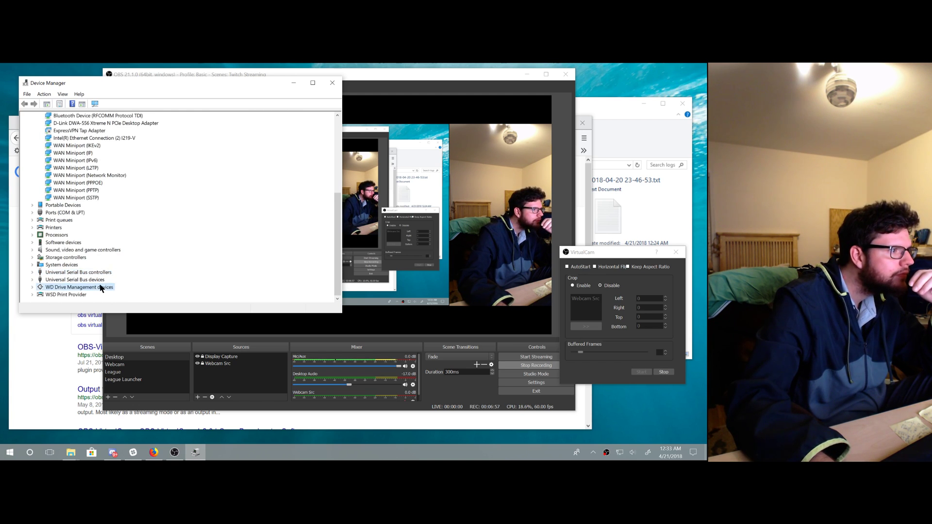
left_click(332, 83)
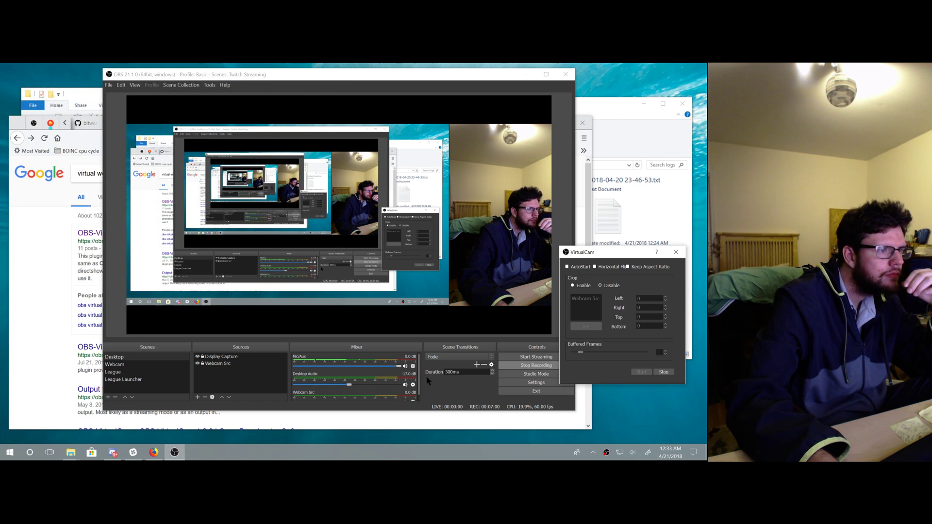